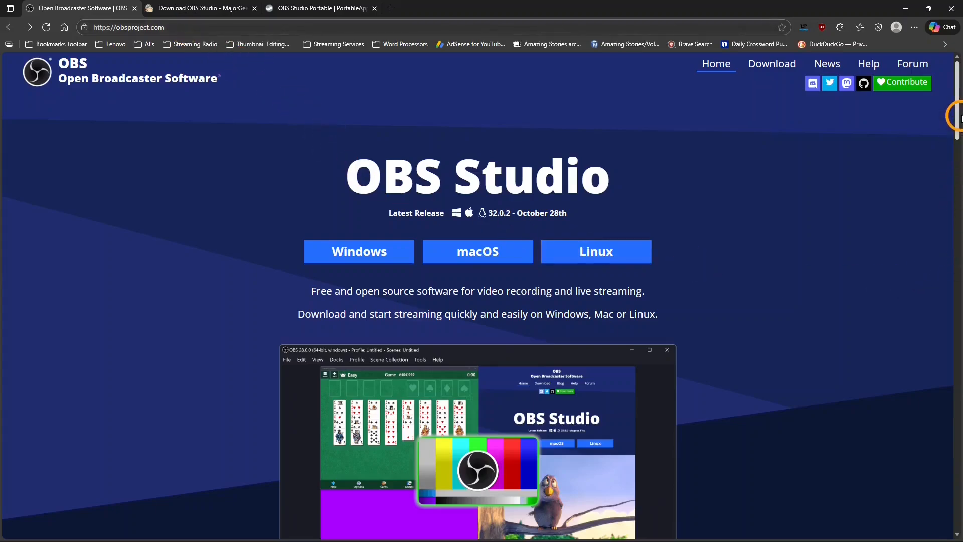
Review the OBS Studio download options on the official site, MajorGeeks and the portable version's page.
{"action": "left_click_drag", "start_coordinate": [957, 111], "coordinate": [956, 70]}
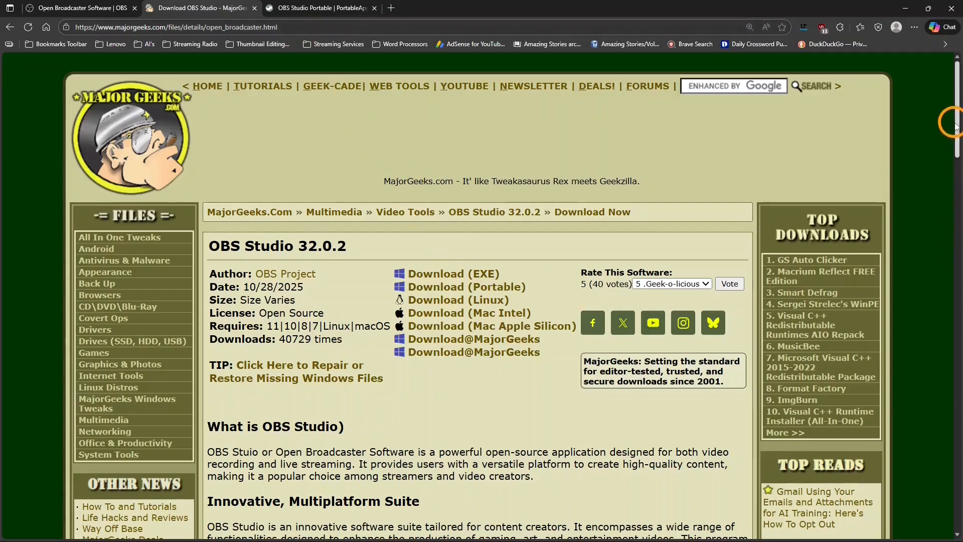
{"action": "mouse_move", "coordinate": [956, 125]}
{"action": "left_mouse_down"}
{"action": "mouse_move", "coordinate": [958, 291]}
{"action": "mouse_move", "coordinate": [955, 111]}
{"action": "left_mouse_up"}
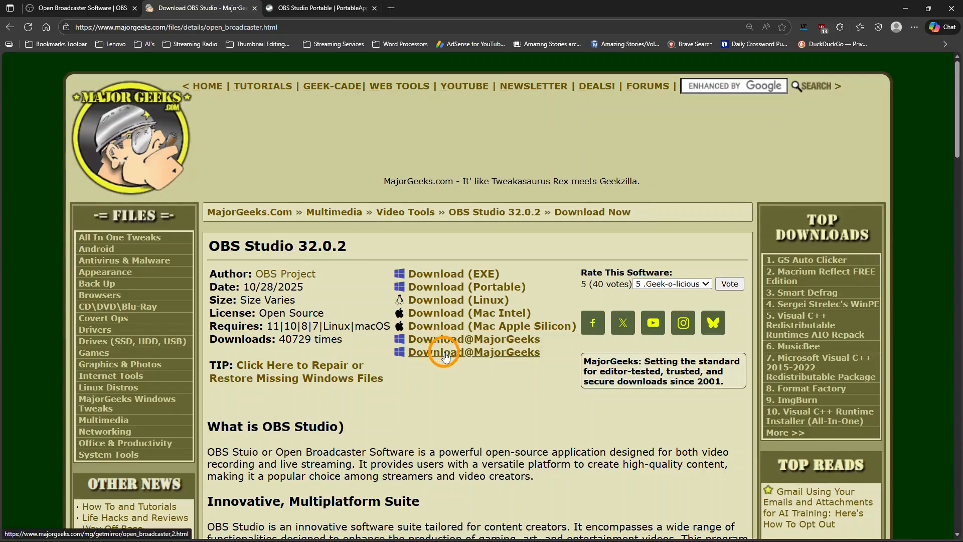
{"action": "left_click", "coordinate": [301, 8]}
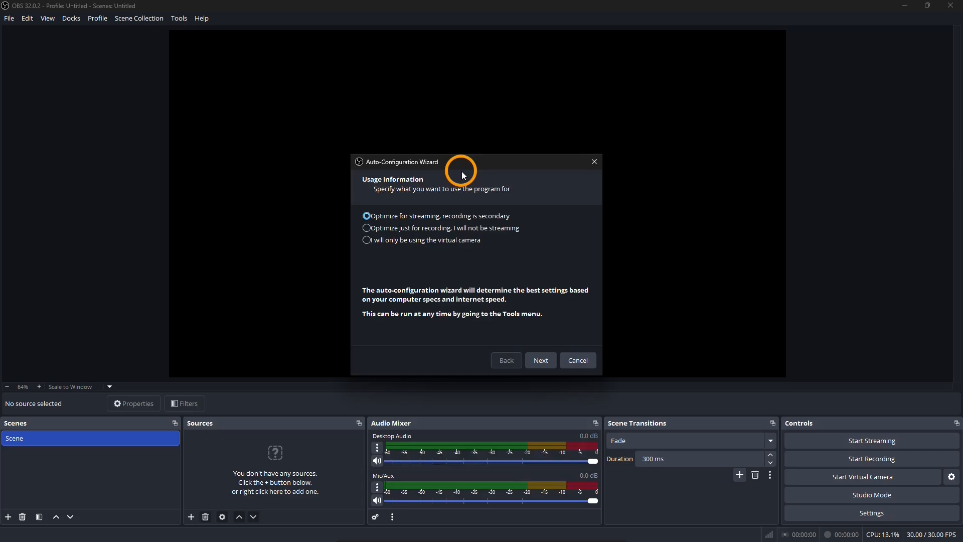
{"action": "left_click", "coordinate": [537, 230]}
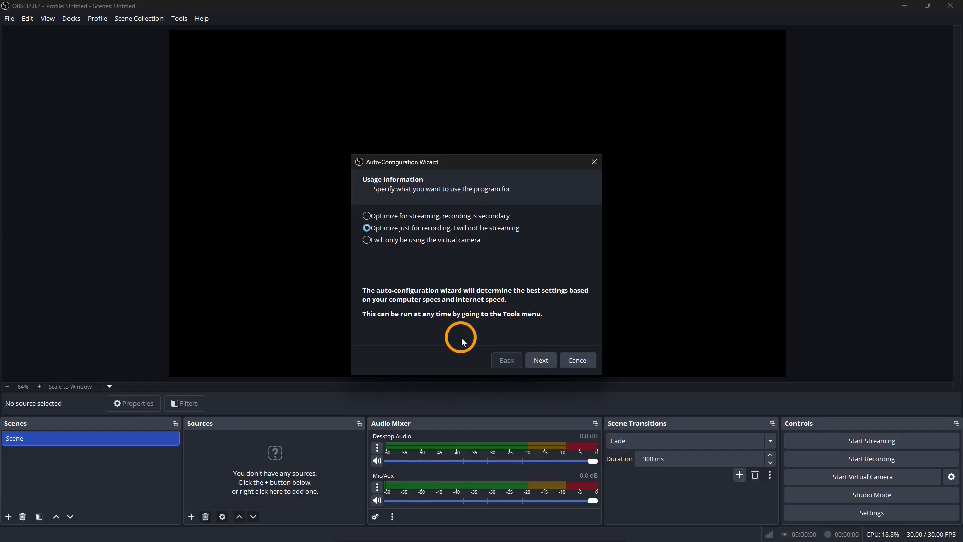
{"action": "left_click", "coordinate": [573, 360]}
{"action": "left_click", "coordinate": [179, 18]}
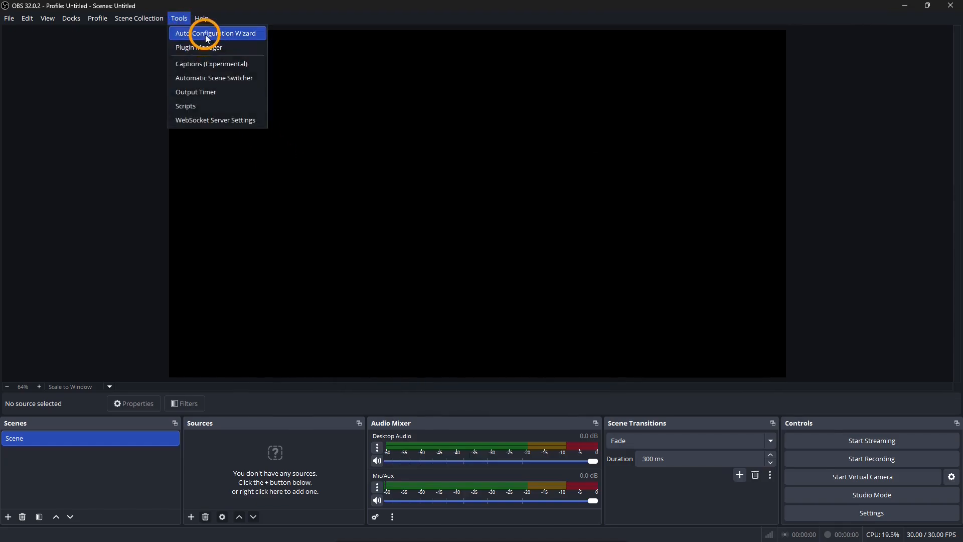
{"action": "left_click", "coordinate": [65, 41]}
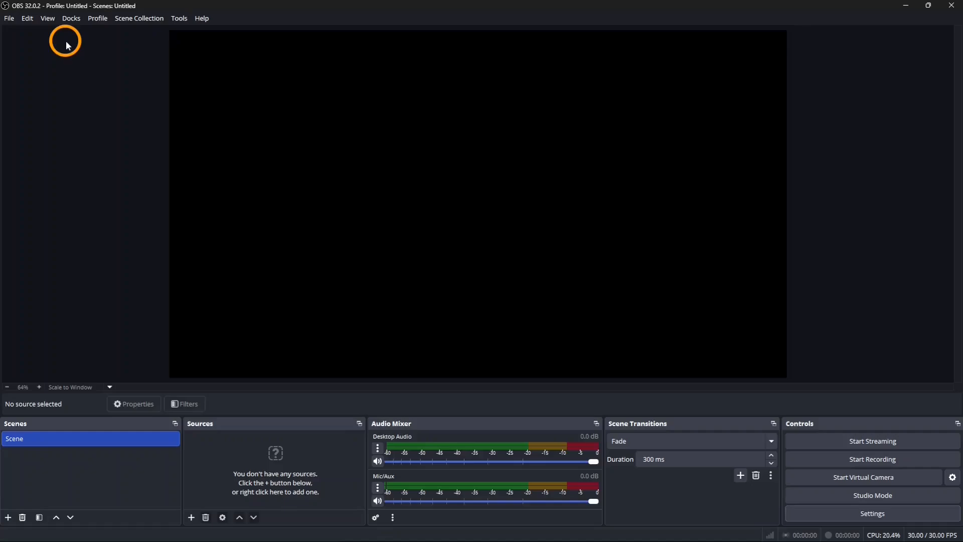
Open the output settings and examine the available recording formats, keeping Hybrid MP4 (.mp4).
{"action": "left_click", "coordinate": [9, 20]}
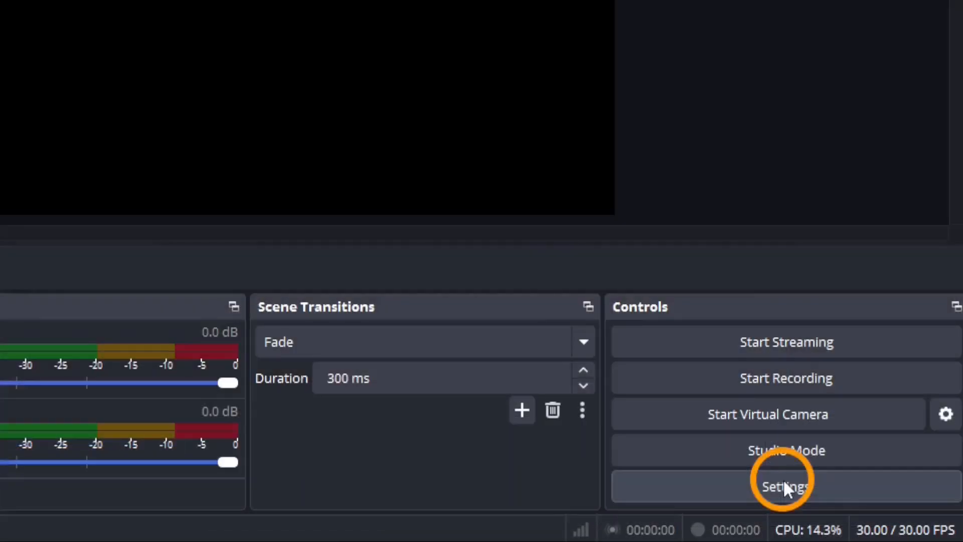
{"action": "left_click", "coordinate": [783, 482]}
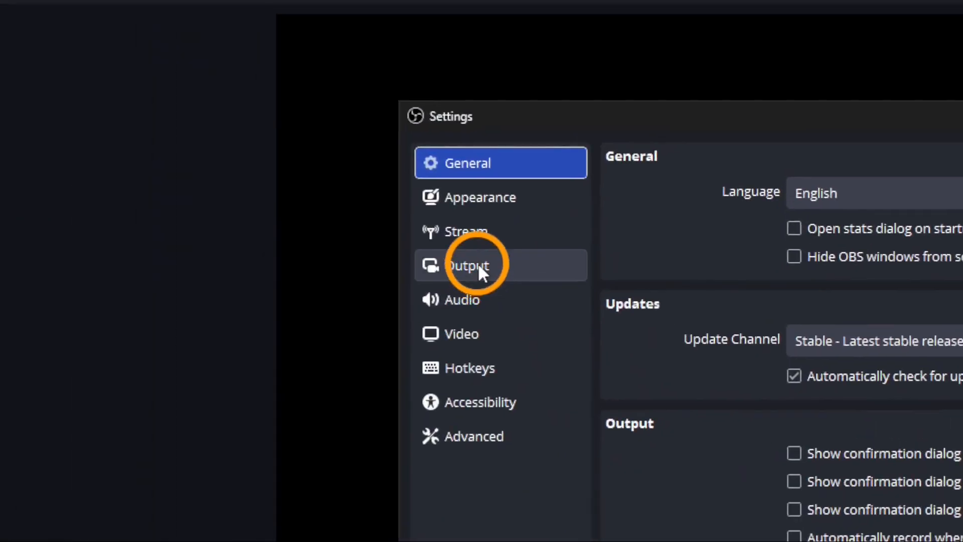
{"action": "left_click", "coordinate": [478, 263]}
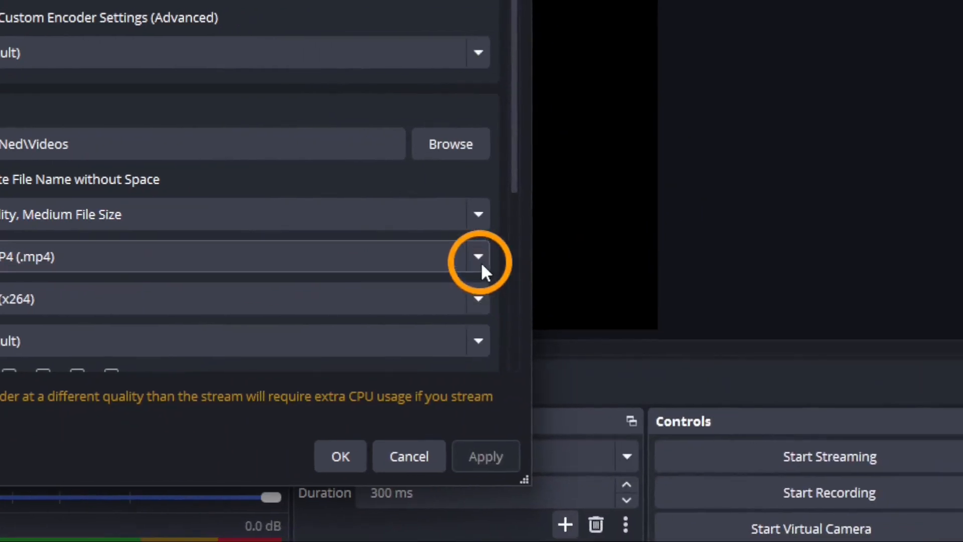
{"action": "left_click", "coordinate": [960, 283]}
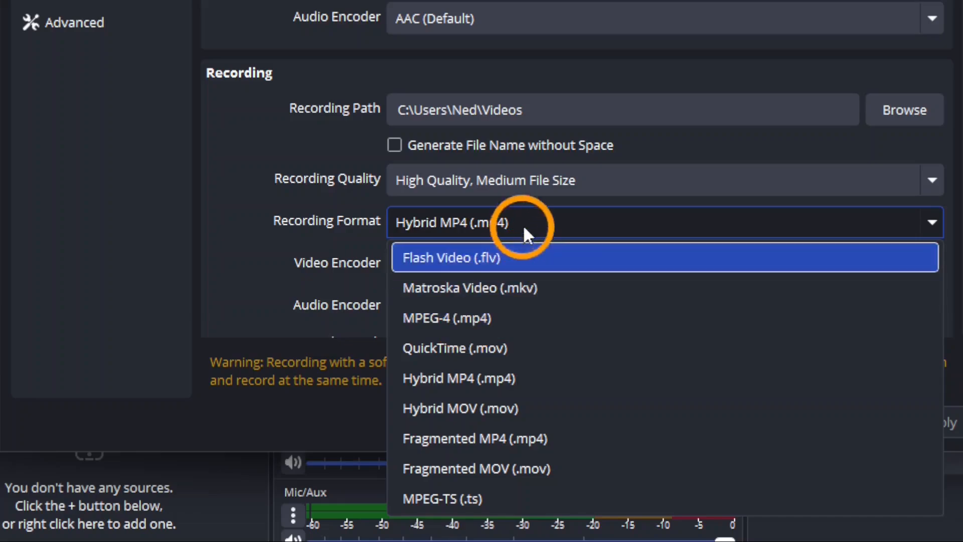
{"action": "left_click", "coordinate": [462, 225]}
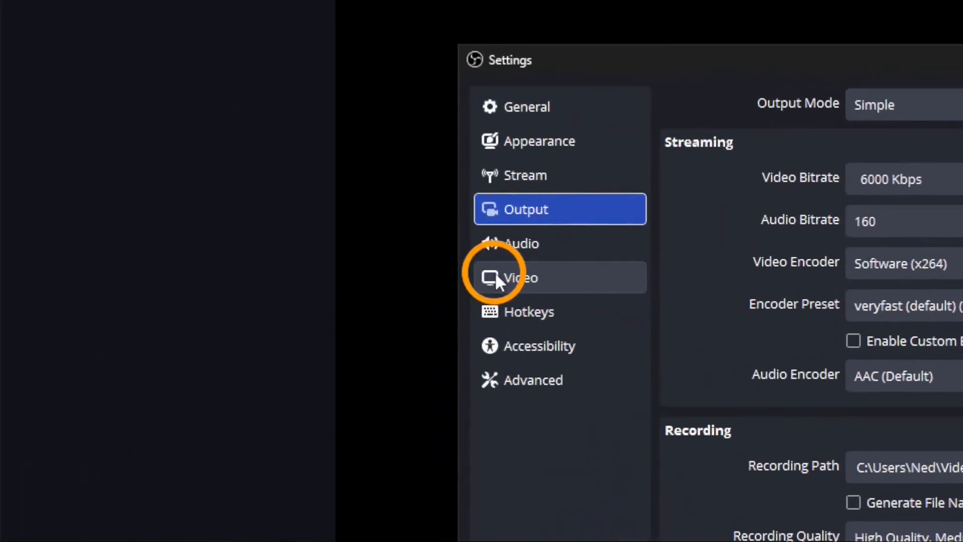
In the video settings, keep the output resolution at 1280x720 and set the common FPS value to 60.
{"action": "left_click", "coordinate": [494, 280]}
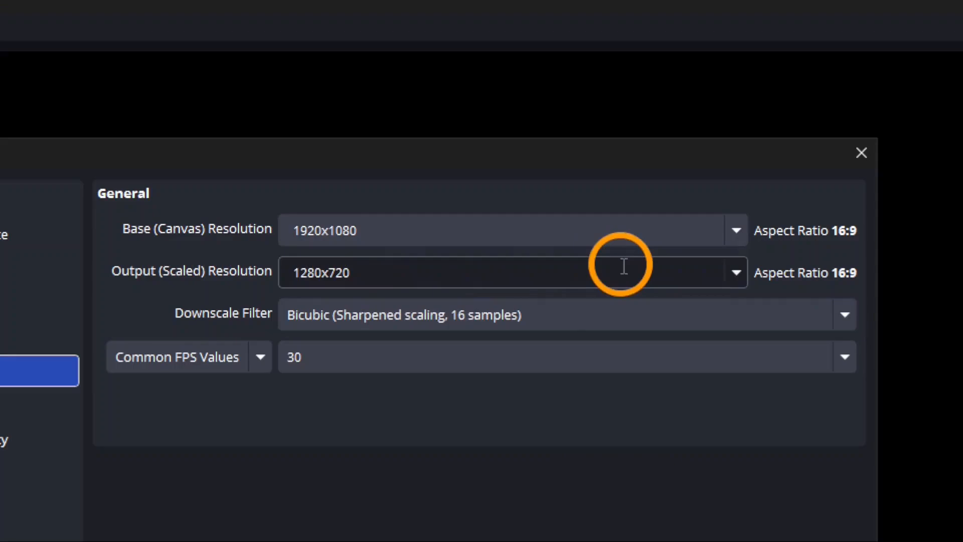
{"action": "left_click", "coordinate": [735, 272]}
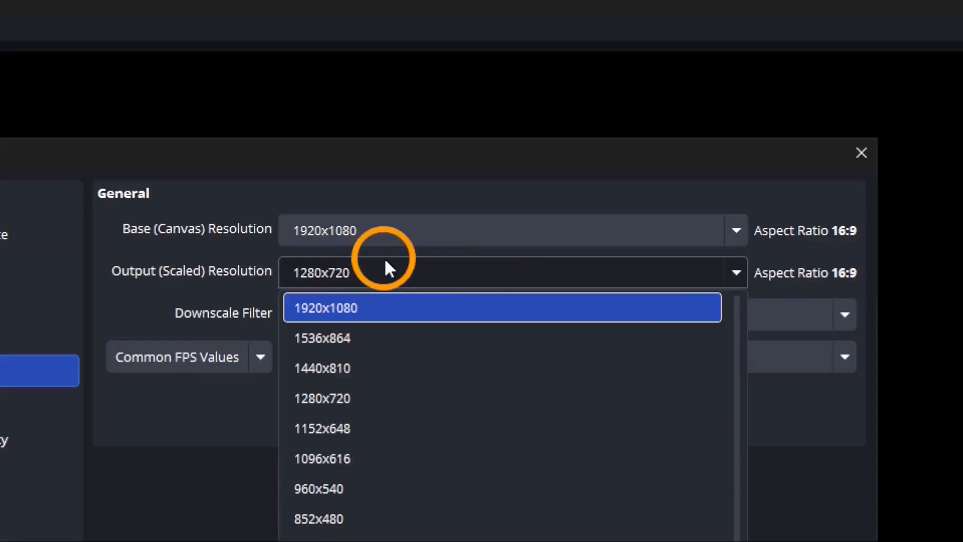
{"action": "left_click", "coordinate": [371, 264]}
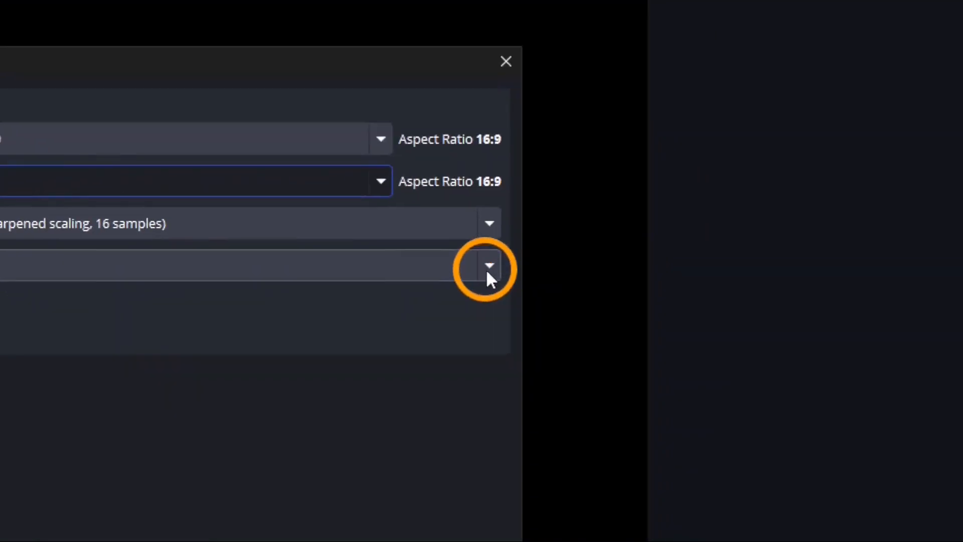
{"action": "left_click", "coordinate": [485, 267]}
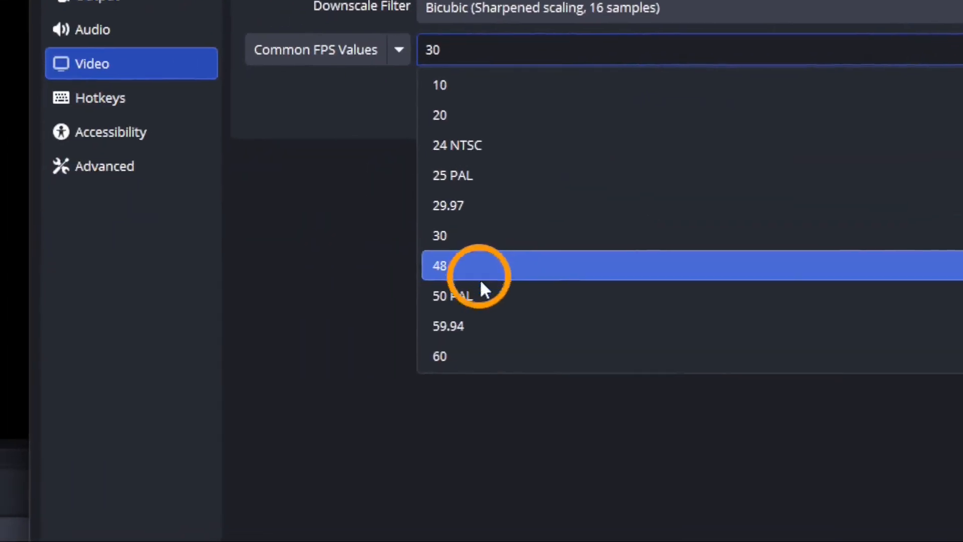
{"action": "left_click", "coordinate": [464, 357]}
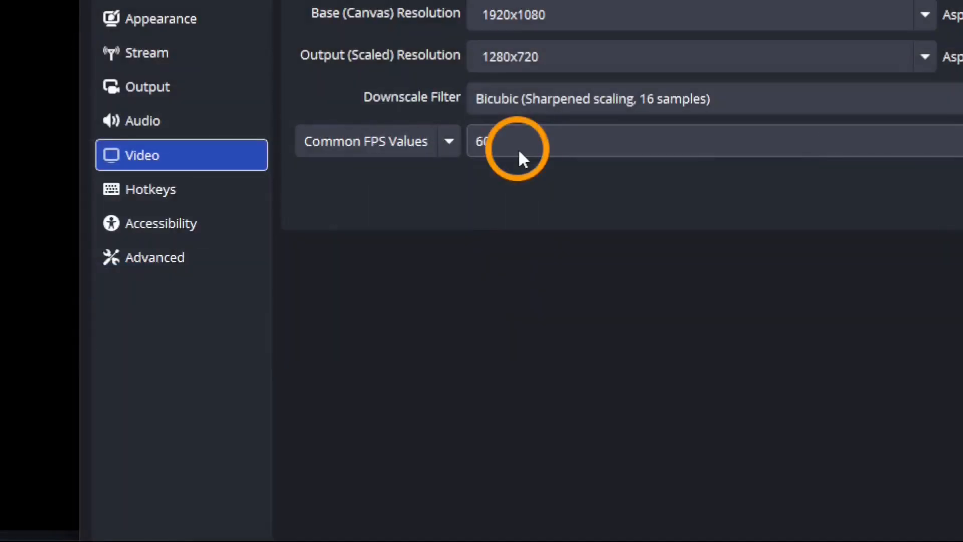
Examine the hotkey settings for starting, stopping, pausing and unpausing a recording and for the replay buffer.
{"action": "left_click", "coordinate": [162, 192]}
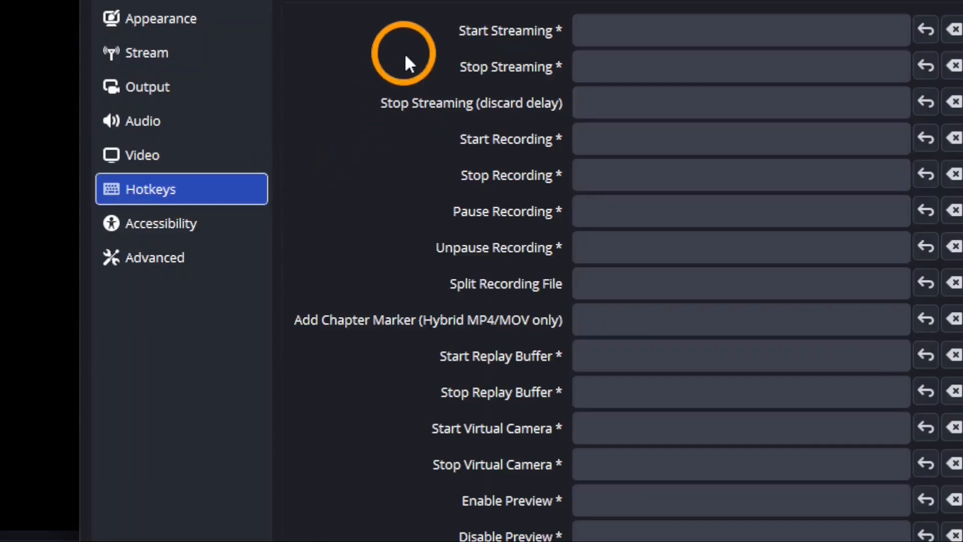
{"action": "left_click", "coordinate": [604, 141]}
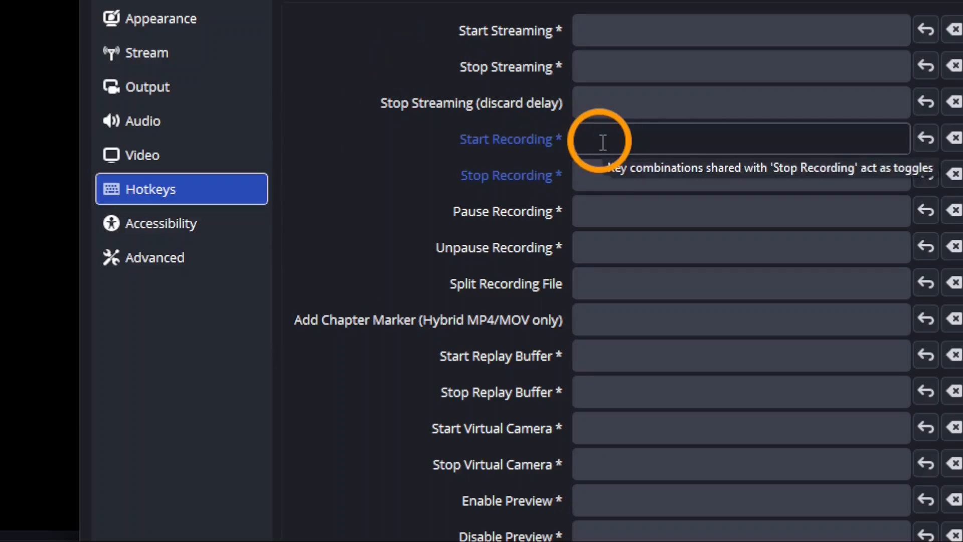
{"action": "left_click", "coordinate": [601, 174]}
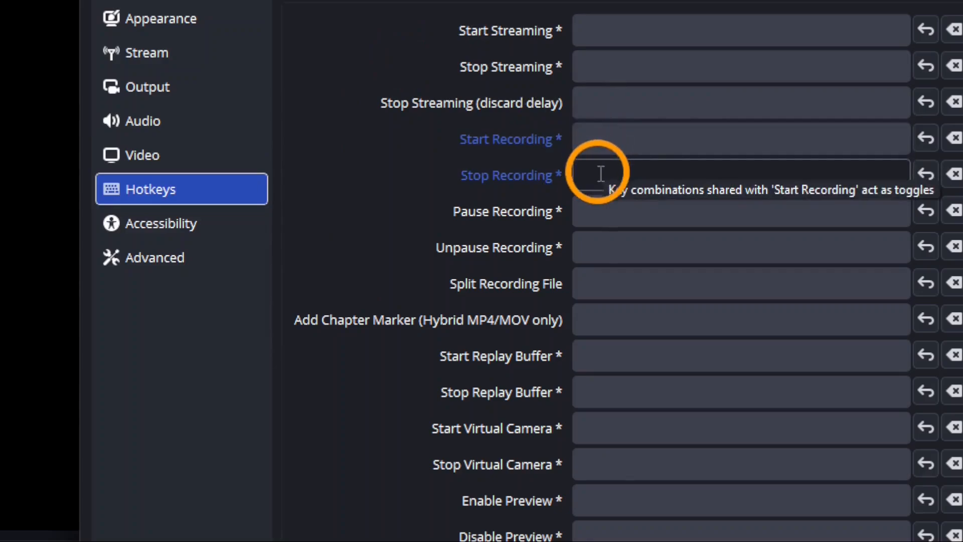
{"action": "left_click", "coordinate": [621, 210]}
{"action": "left_click", "coordinate": [627, 246]}
{"action": "left_click", "coordinate": [623, 328]}
{"action": "left_click", "coordinate": [621, 344]}
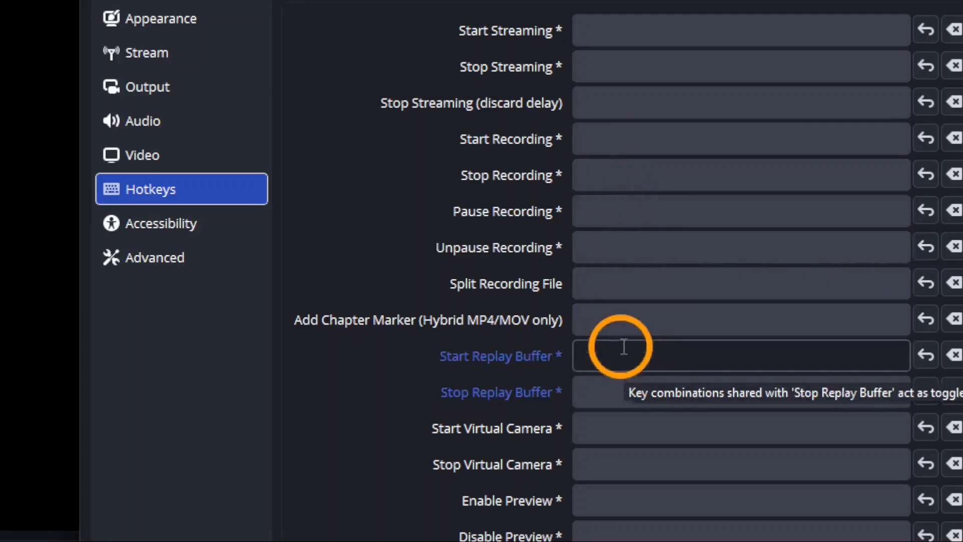
{"action": "left_click", "coordinate": [624, 235]}
{"action": "left_click", "coordinate": [625, 182]}
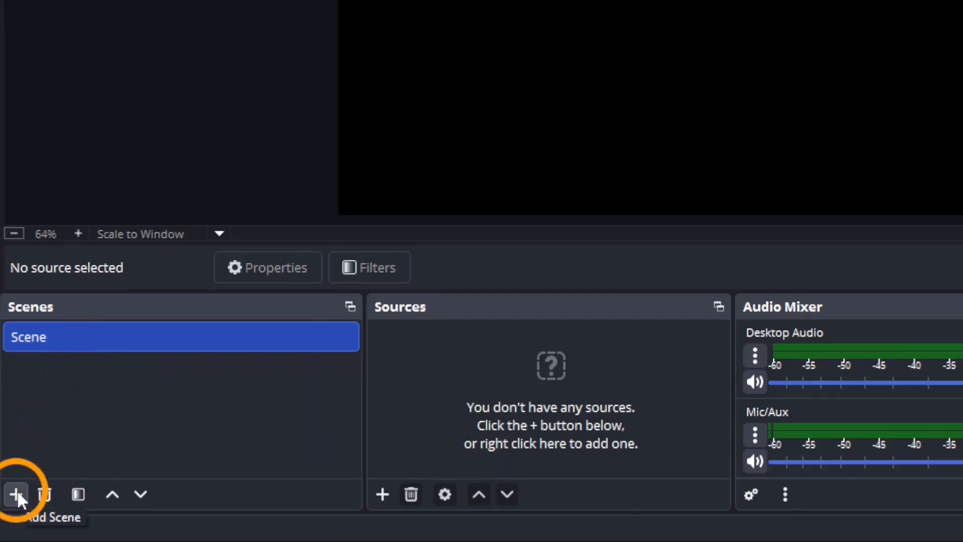
{"action": "left_click", "coordinate": [17, 494]}
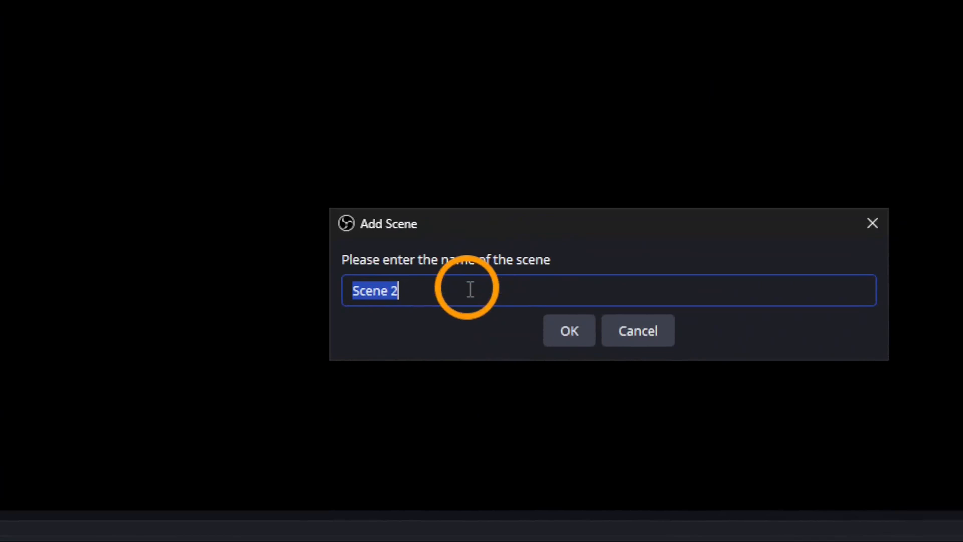
{"action": "left_click", "coordinate": [627, 325]}
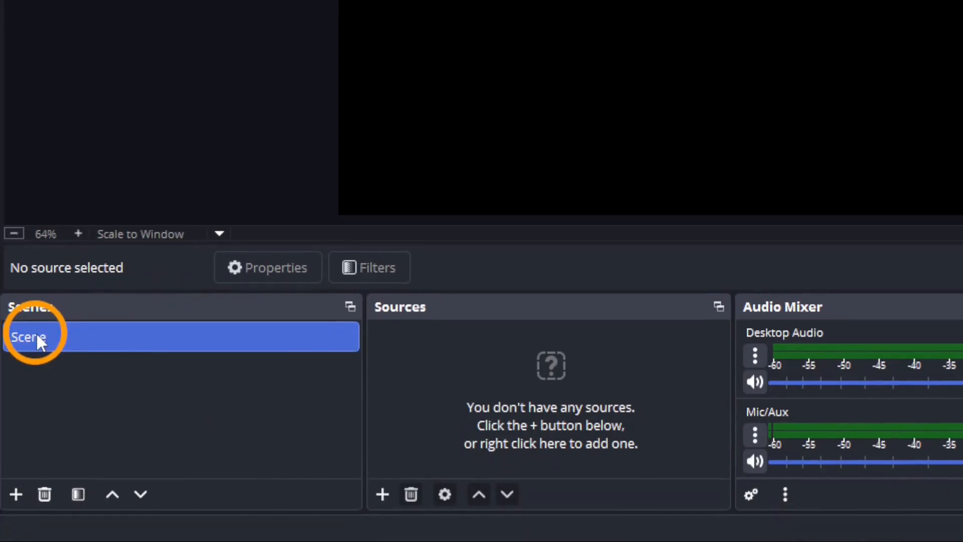
{"action": "right_click", "coordinate": [36, 332]}
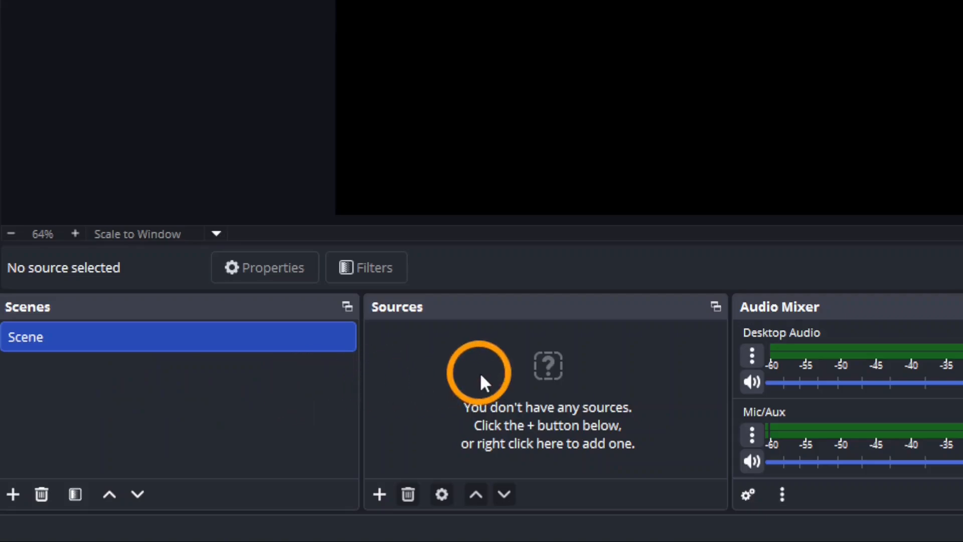
Add an Audio Input Capture source to the scene using the existing Mic/Aux device.
{"action": "left_click", "coordinate": [381, 494]}
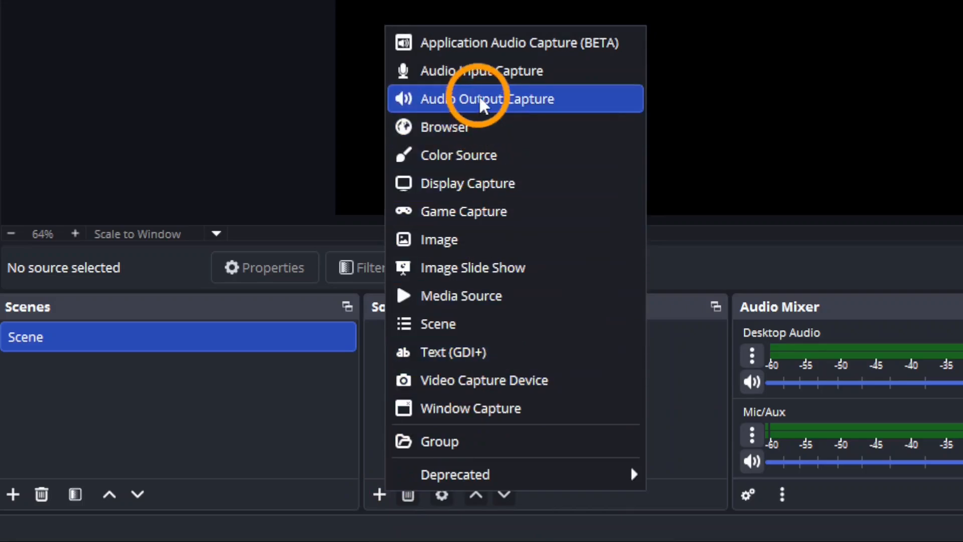
{"action": "left_click", "coordinate": [475, 64]}
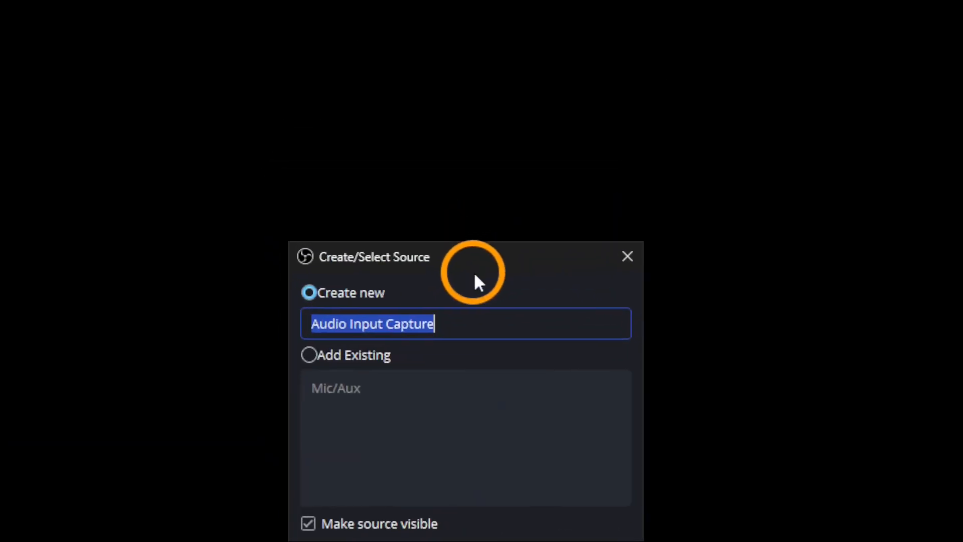
{"action": "left_click", "coordinate": [311, 355]}
{"action": "left_click", "coordinate": [329, 388]}
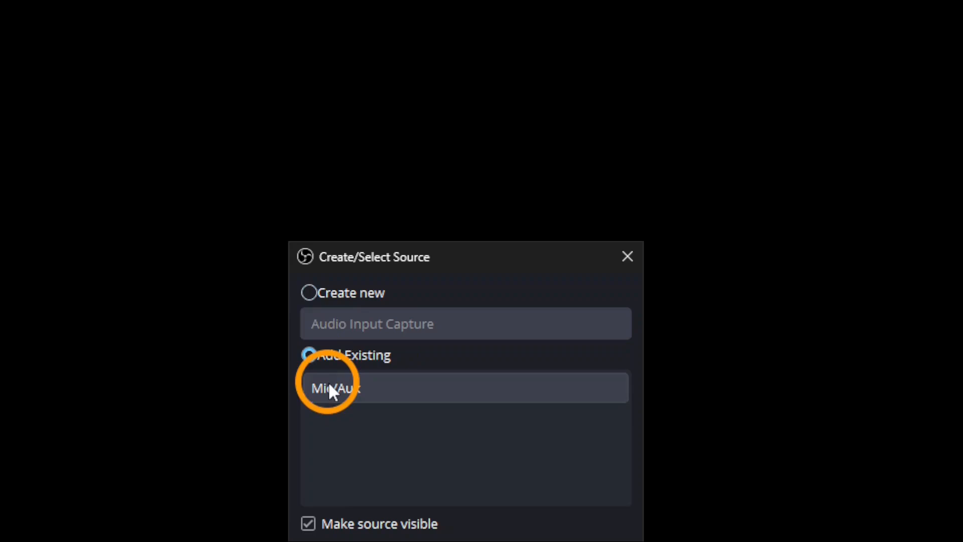
{"action": "left_click", "coordinate": [328, 384]}
{"action": "left_click", "coordinate": [479, 277]}
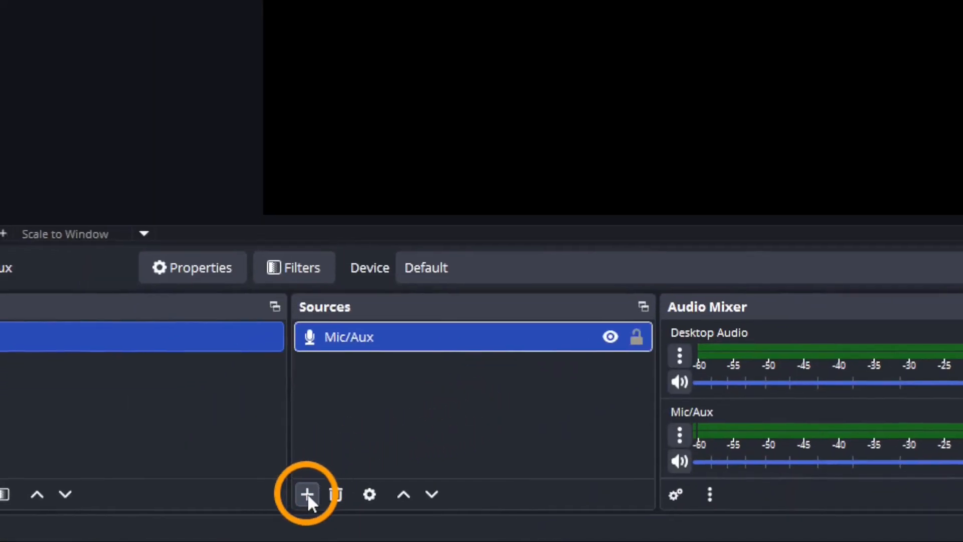
Add a new Display Capture source to the scene that captures the 1920x1080 primary monitor.
{"action": "left_click", "coordinate": [307, 494]}
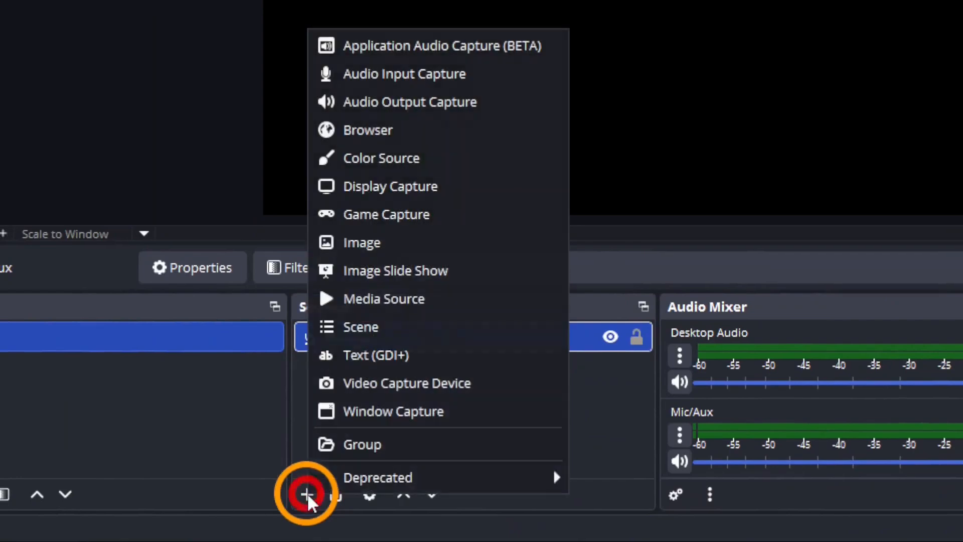
{"action": "left_click", "coordinate": [404, 186]}
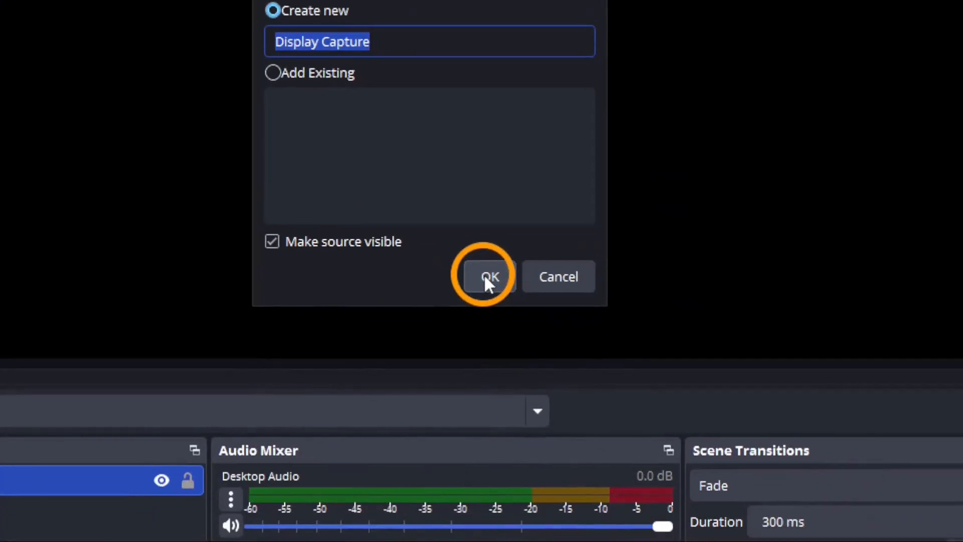
{"action": "left_click", "coordinate": [574, 509]}
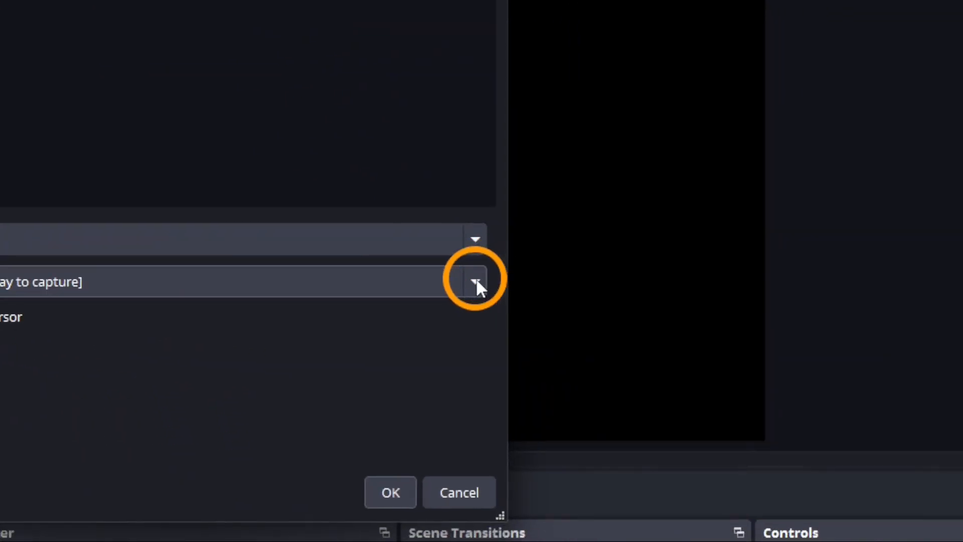
{"action": "left_click", "coordinate": [476, 280]}
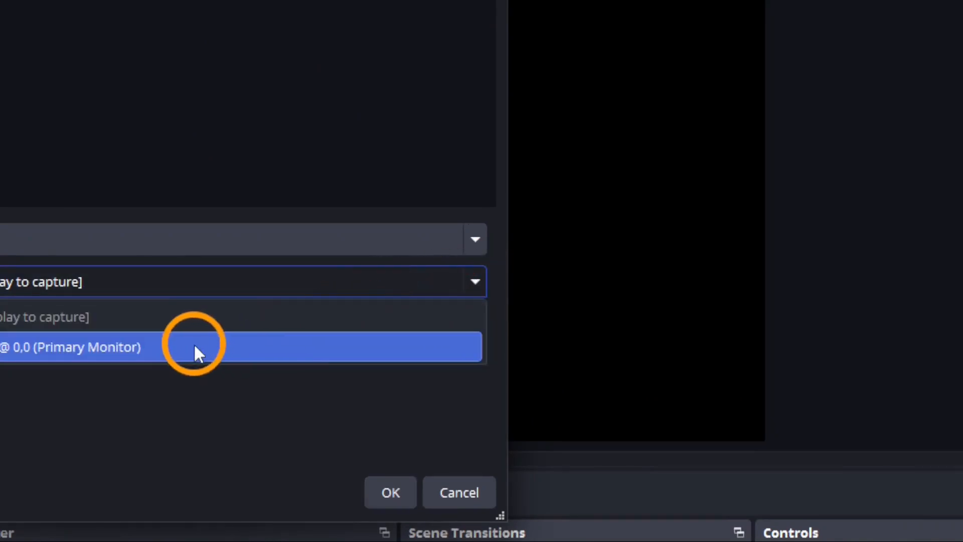
{"action": "left_click", "coordinate": [135, 346]}
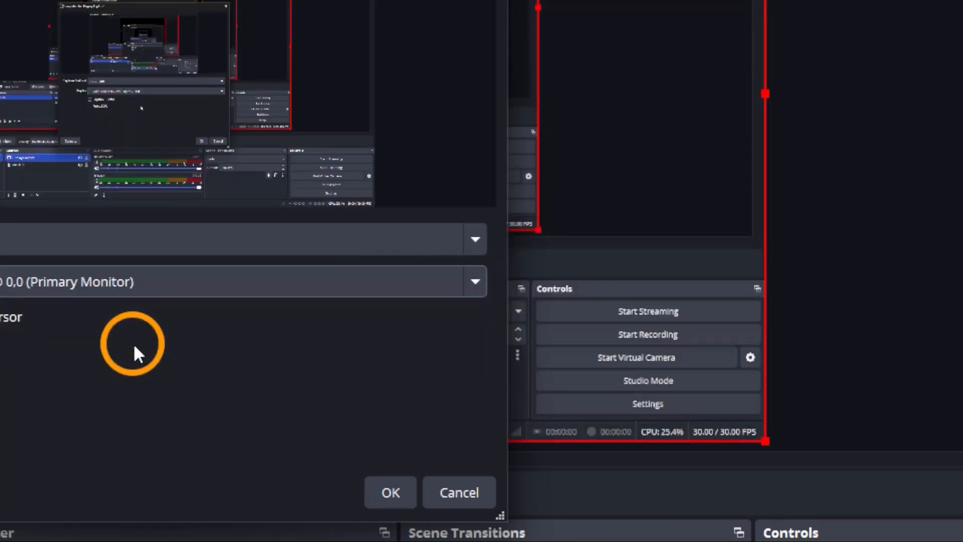
{"action": "left_click", "coordinate": [388, 492]}
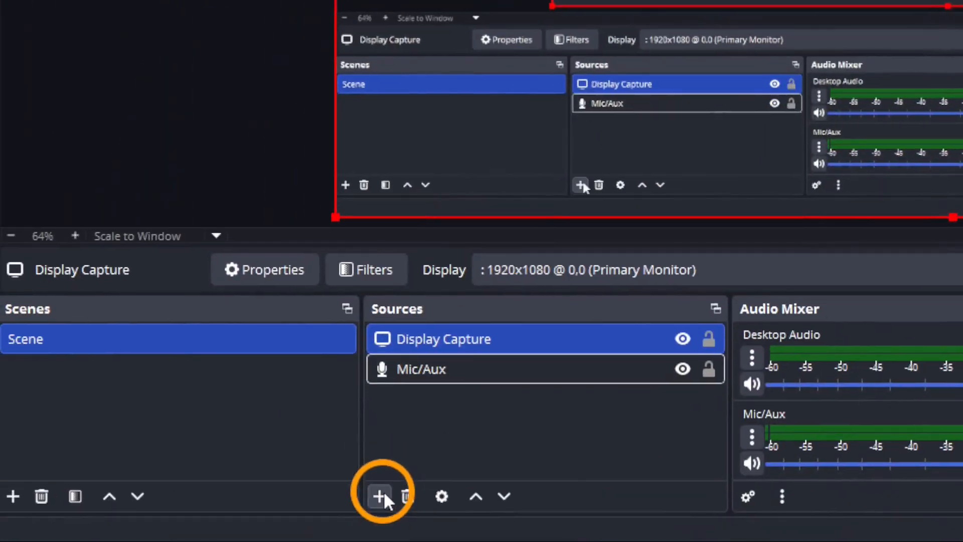
{"action": "left_click", "coordinate": [377, 496]}
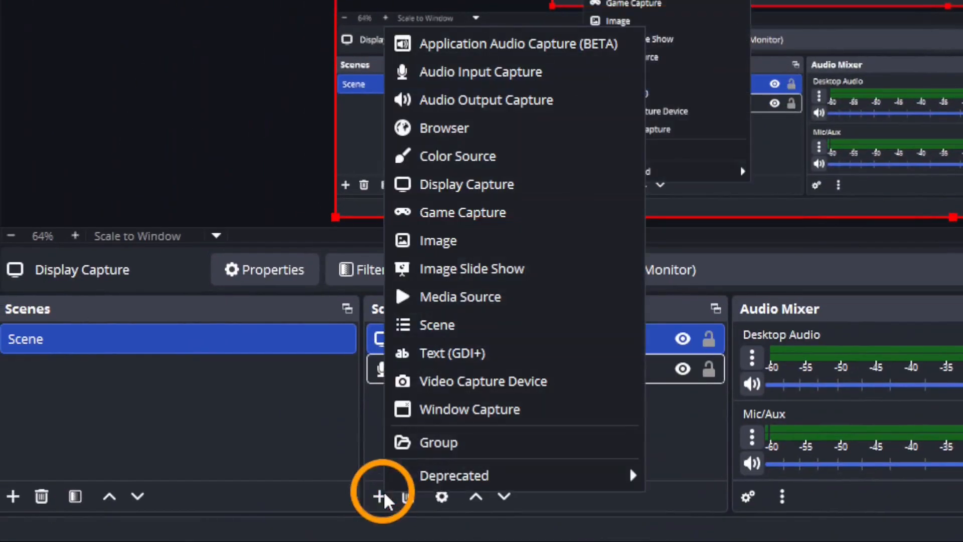
{"action": "left_click", "coordinate": [489, 376]}
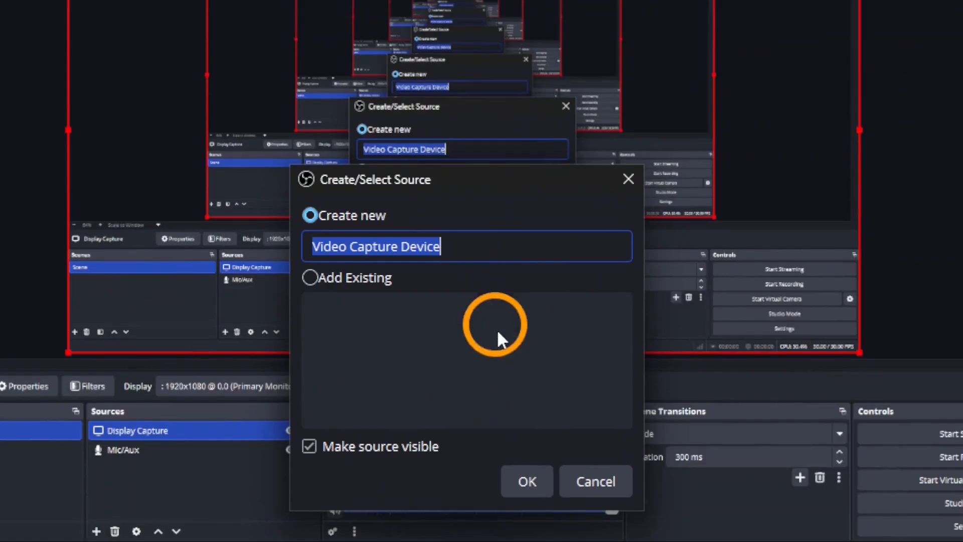
{"action": "left_click", "coordinate": [615, 481]}
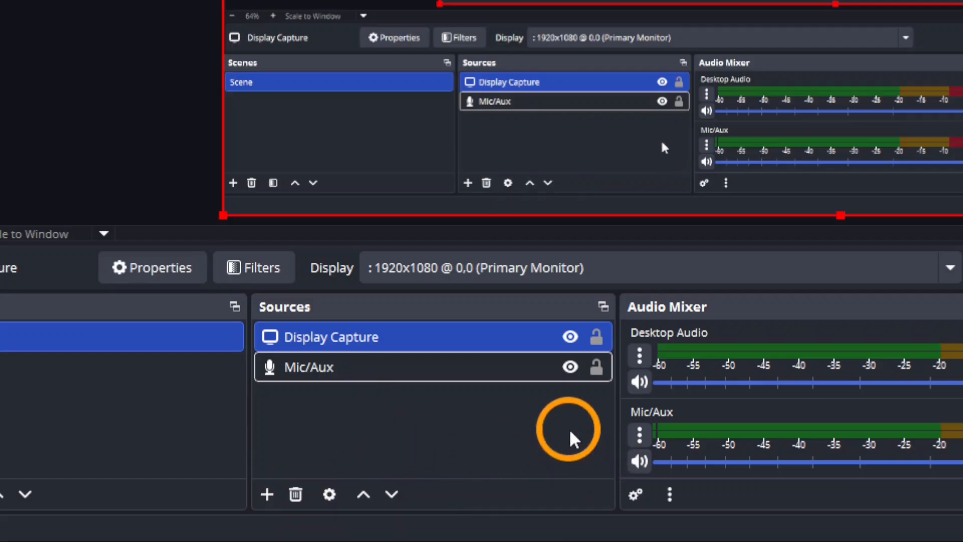
Hide the Display Capture source and show it again, and try out its lock.
{"action": "left_click", "coordinate": [571, 336]}
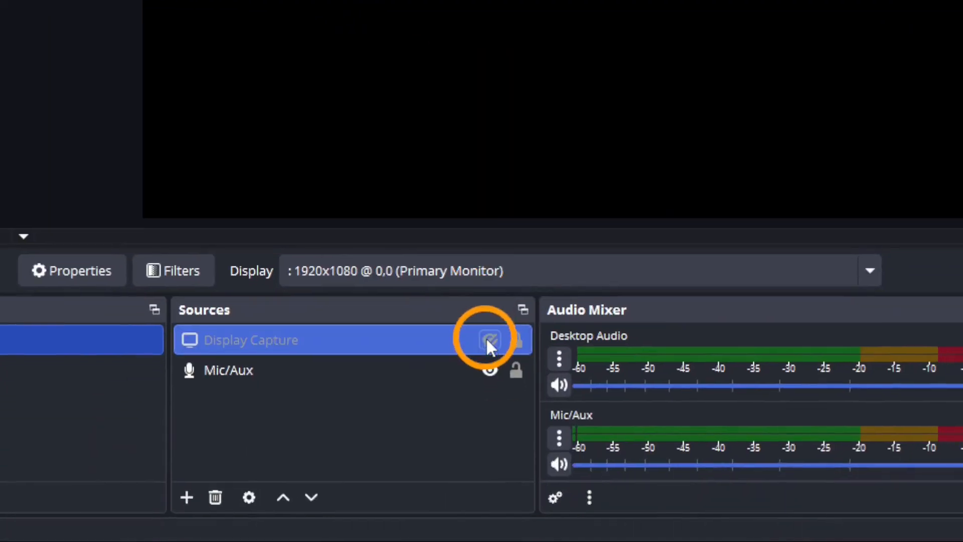
{"action": "left_click", "coordinate": [488, 340]}
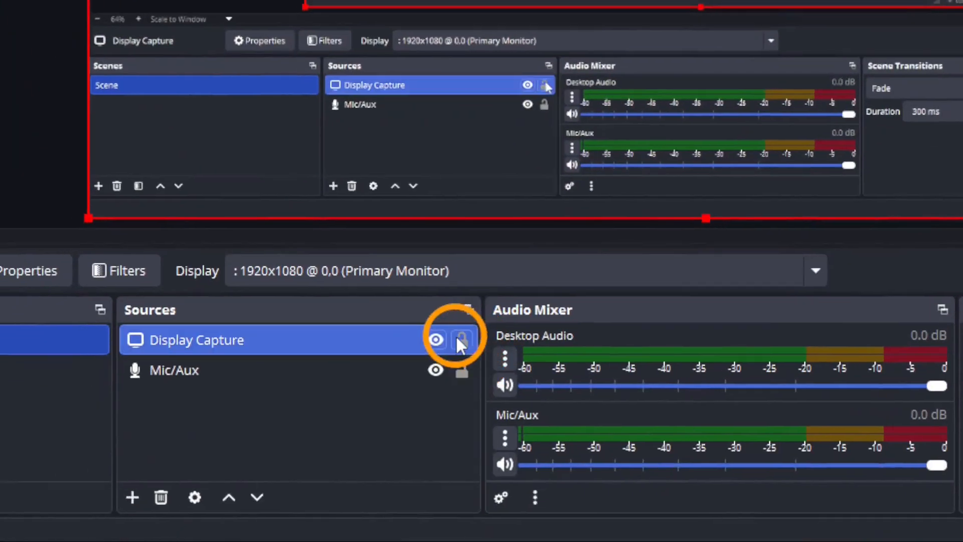
{"action": "left_click", "coordinate": [457, 338]}
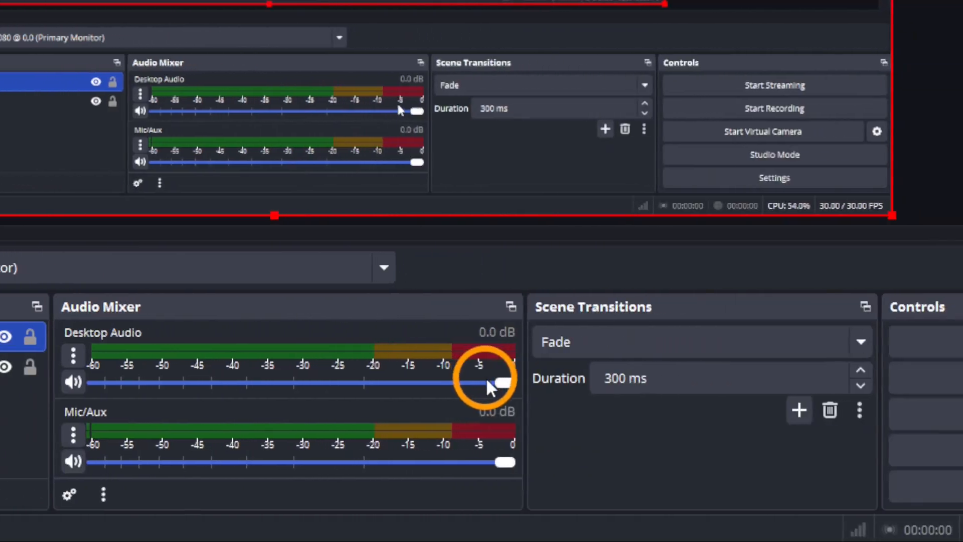
Set the Desktop Audio volume to -0.1 dB in the audio mixer, and mute and unmute that channel.
{"action": "mouse_move", "coordinate": [497, 382]}
{"action": "left_mouse_down"}
{"action": "mouse_move", "coordinate": [356, 383]}
{"action": "mouse_move", "coordinate": [503, 384]}
{"action": "left_mouse_up"}
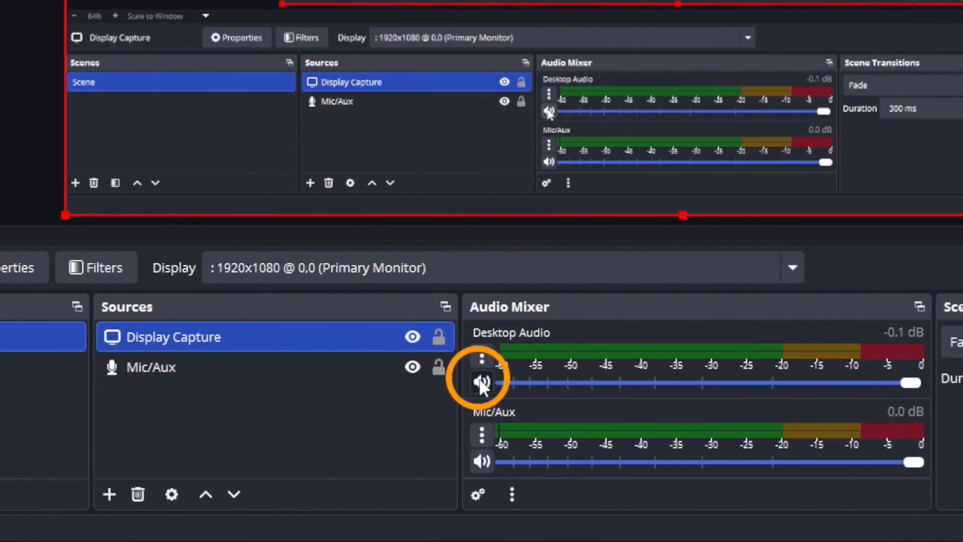
{"action": "left_click", "coordinate": [480, 381]}
{"action": "left_click", "coordinate": [480, 382]}
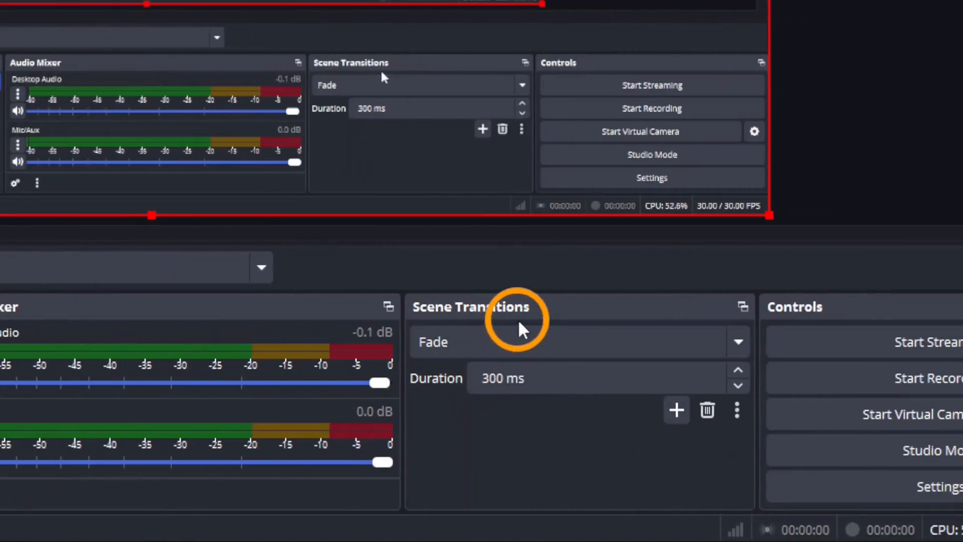
Check the available scene transition types and keep Fade.
{"action": "left_click", "coordinate": [736, 341]}
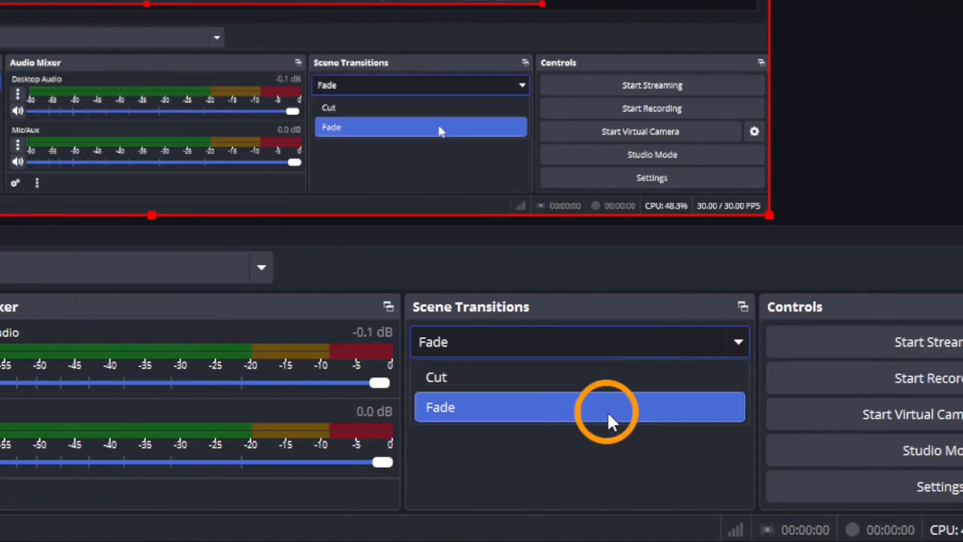
{"action": "left_click", "coordinate": [624, 481]}
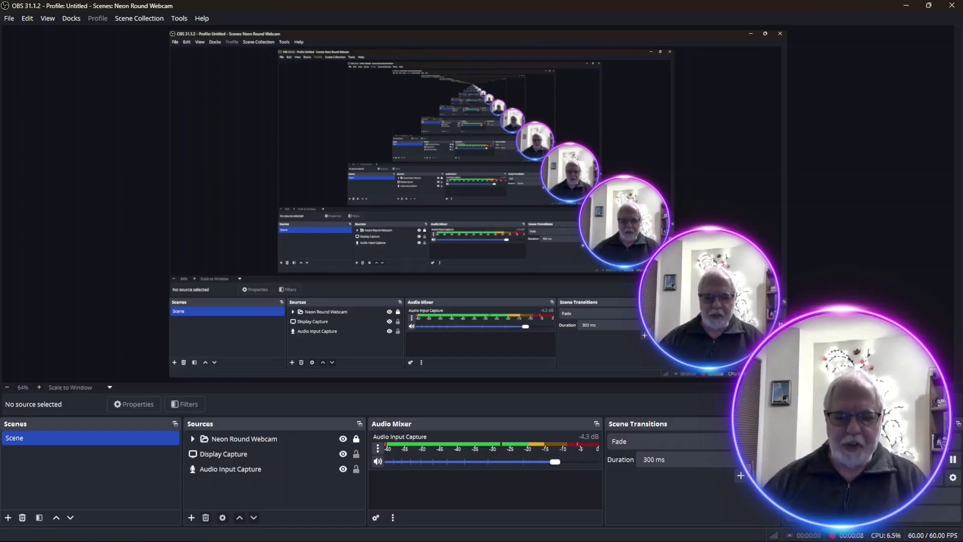
Select the Audio Input Capture source in the scene with the Neon Round Webcam group.
{"action": "left_click", "coordinate": [227, 468]}
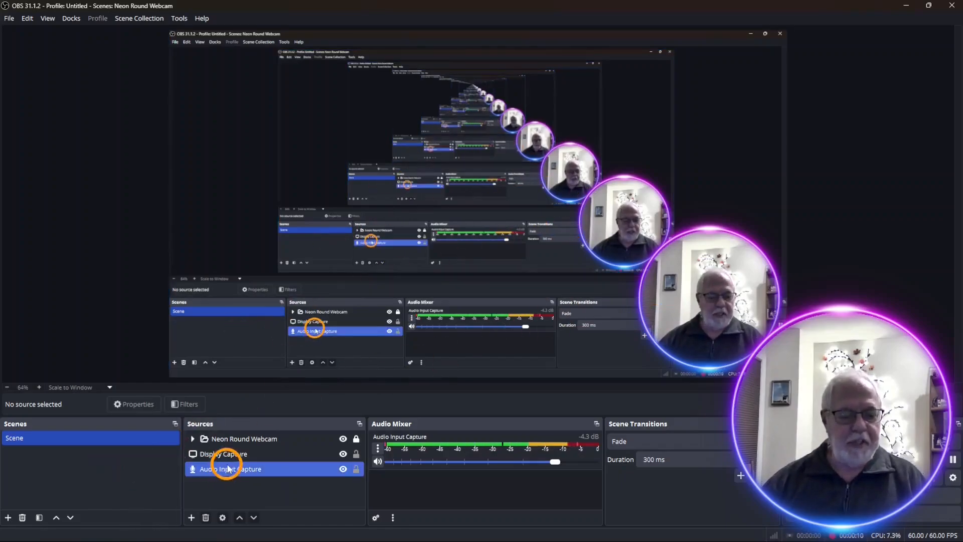